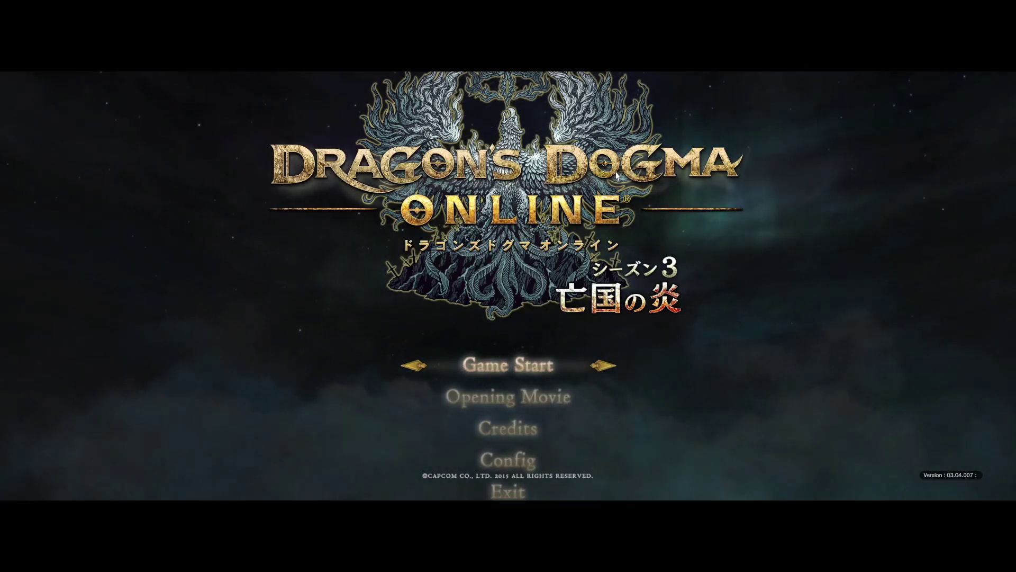
- Switch to Discord and read the welcome_area messages about the private server and where to follow its development
key(alt+Tab)
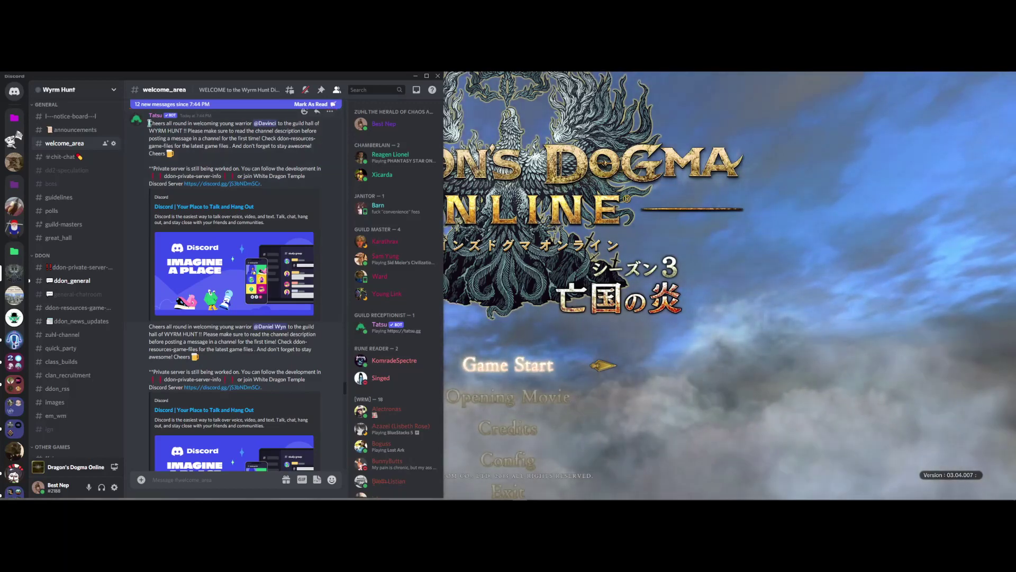
drag(149, 123, 303, 176)
click(304, 177)
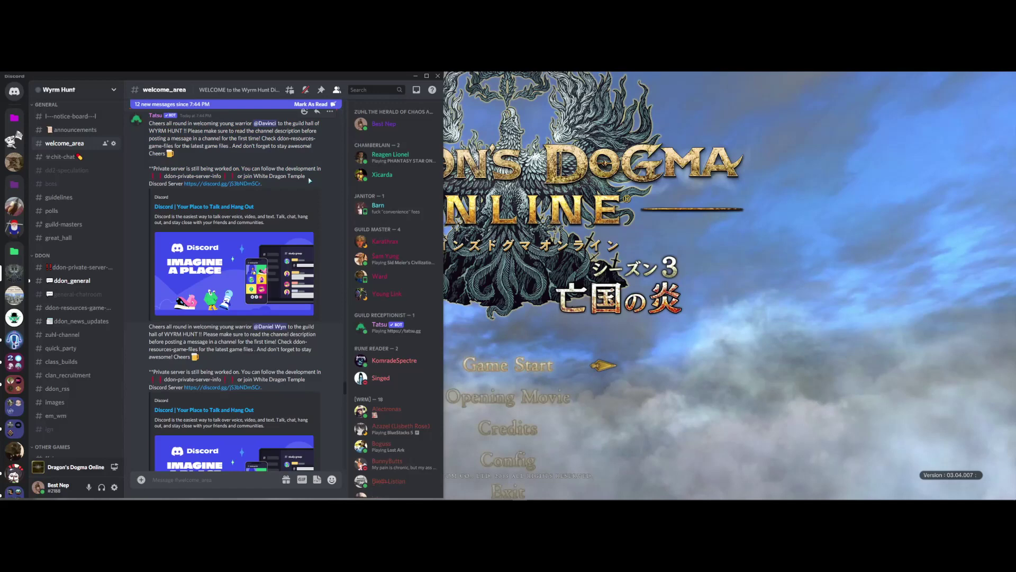
scroll(304, 176, down, 2)
scroll(304, 176, down, 5)
drag(156, 226, 228, 234)
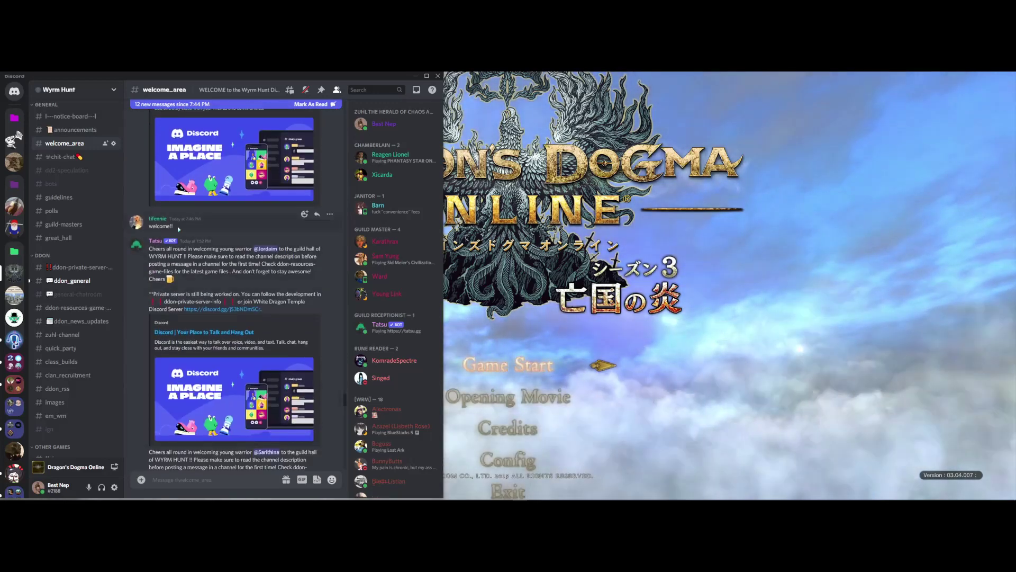
click(224, 228)
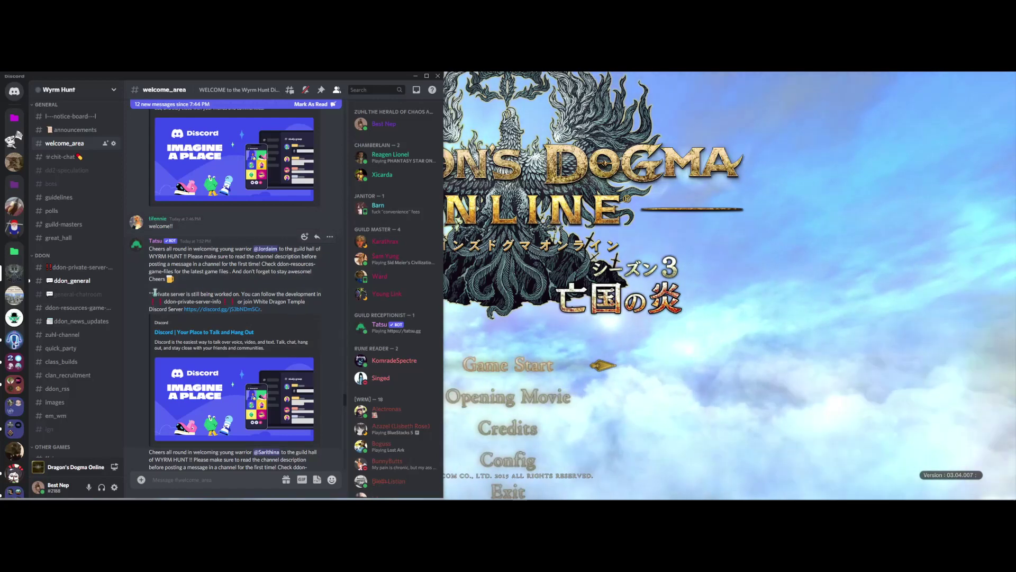
triple_click(149, 294)
click(170, 297)
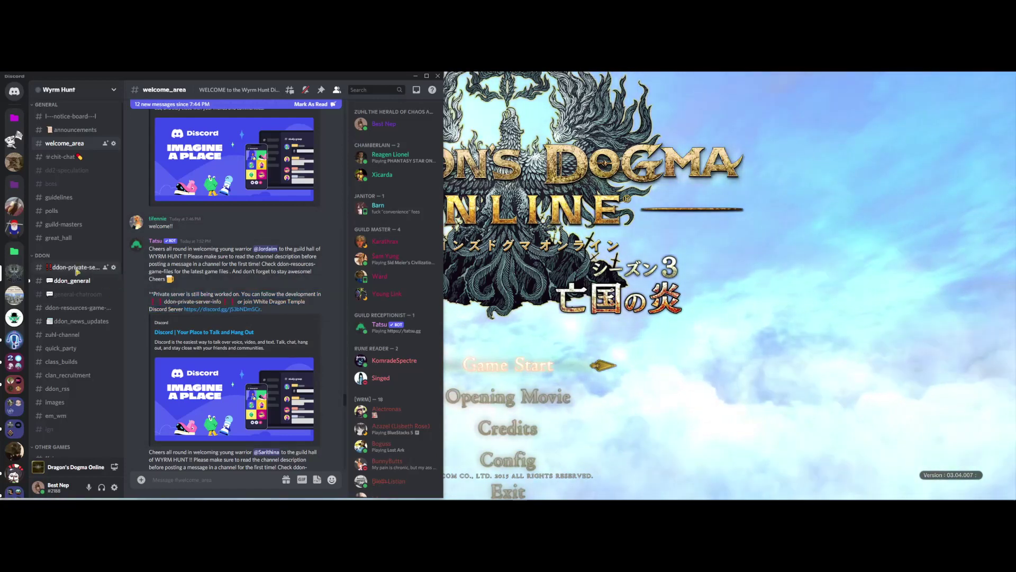
- Open the ddon-private-server-info channel and look through its setup instructions, editor tools and tutorial posts
click(74, 267)
scroll(318, 226, down, 3)
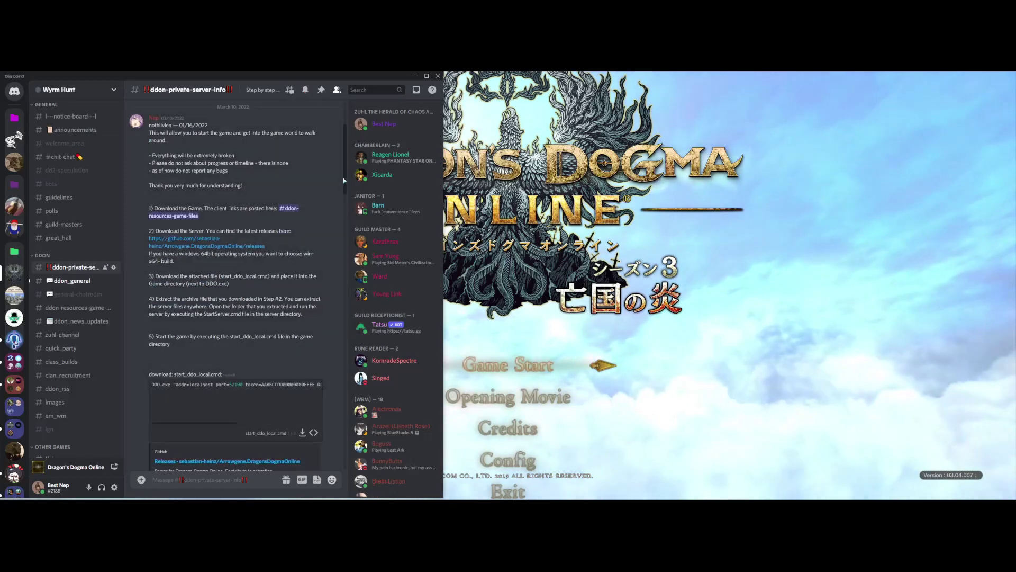
scroll(346, 183, down, 1)
scroll(347, 186, down, 6)
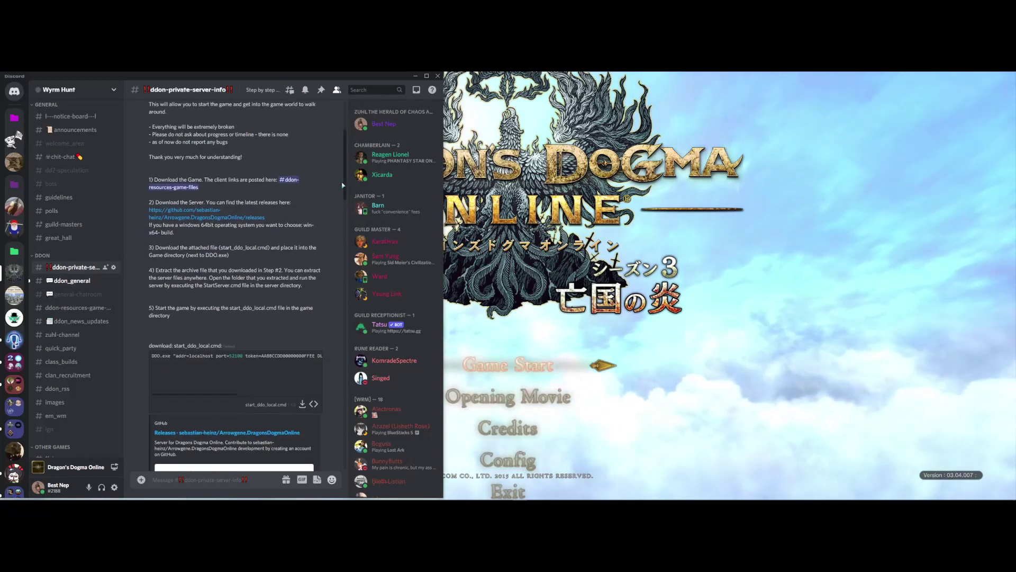
scroll(337, 228, down, 5)
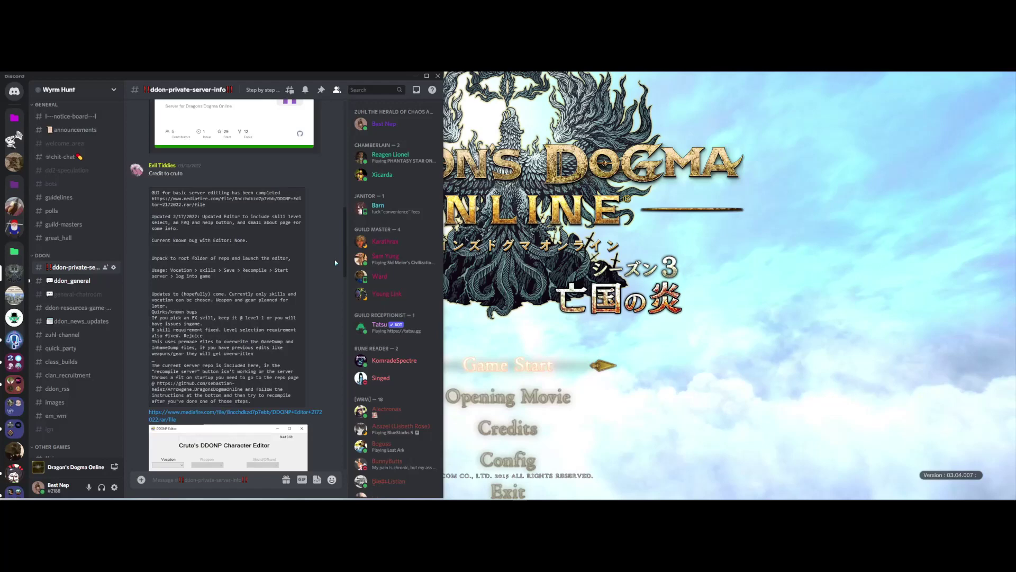
scroll(340, 268, down, 10)
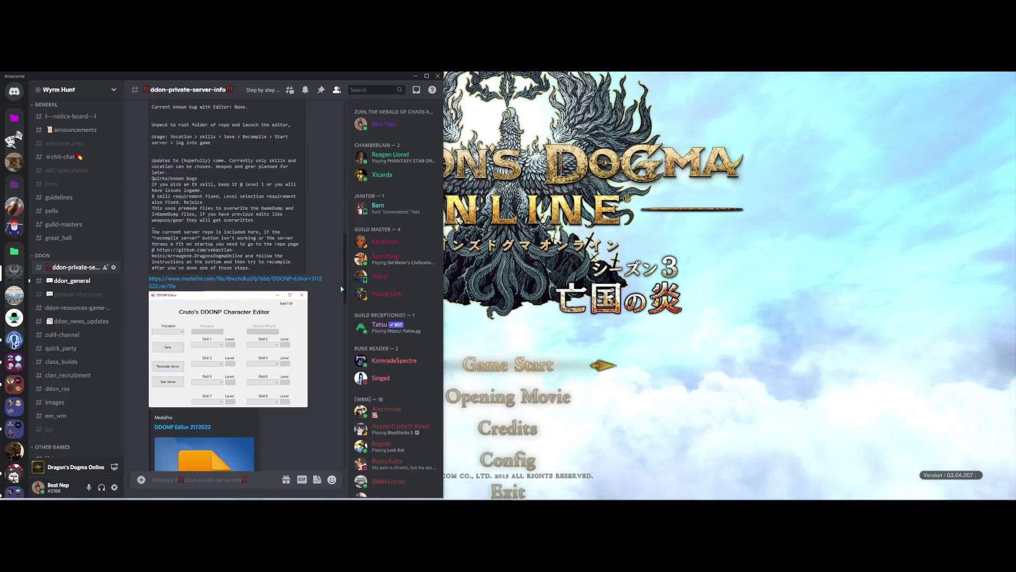
scroll(344, 353, down, 9)
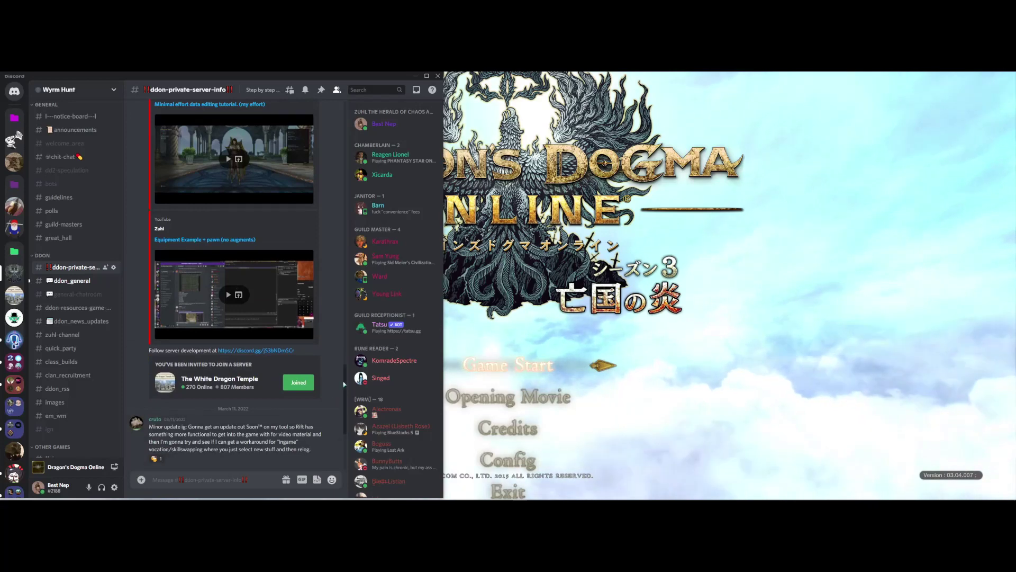
scroll(344, 384, down, 4)
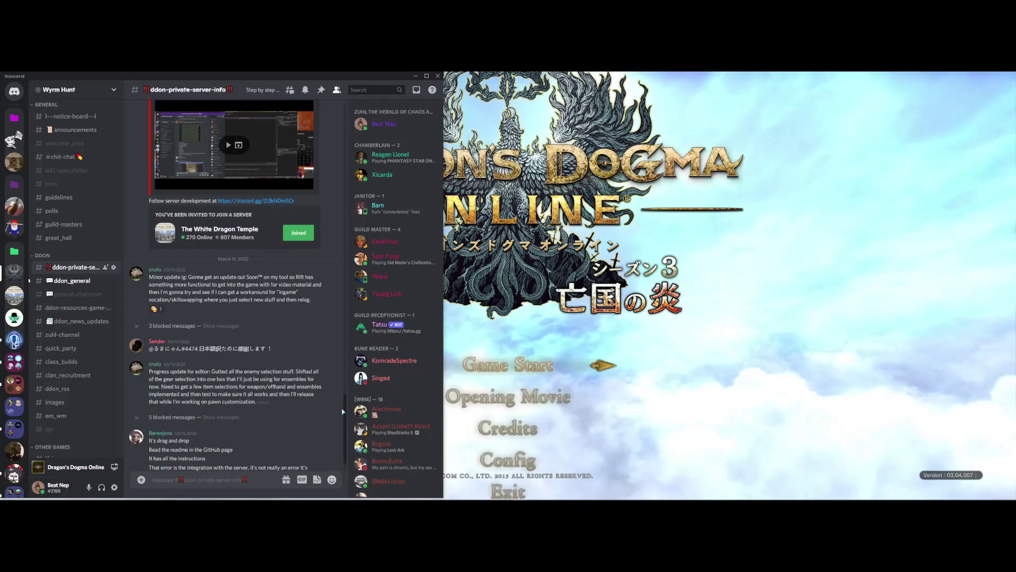
- Reveal the three blocked messages to examine the Japanese setup guide, and return to the English instructions at the channel's start
click(220, 326)
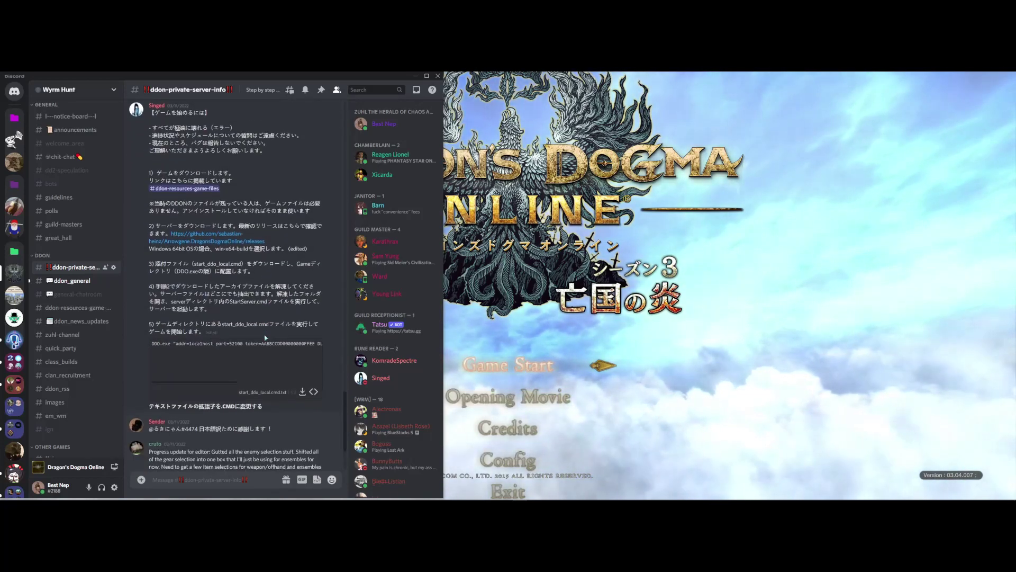
scroll(266, 337, up, 3)
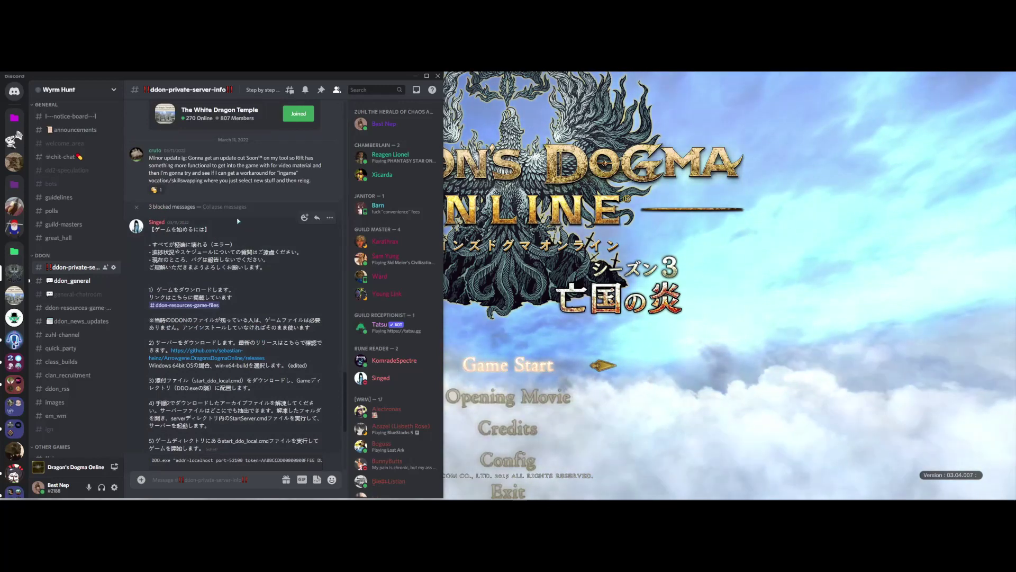
scroll(290, 329, down, 3)
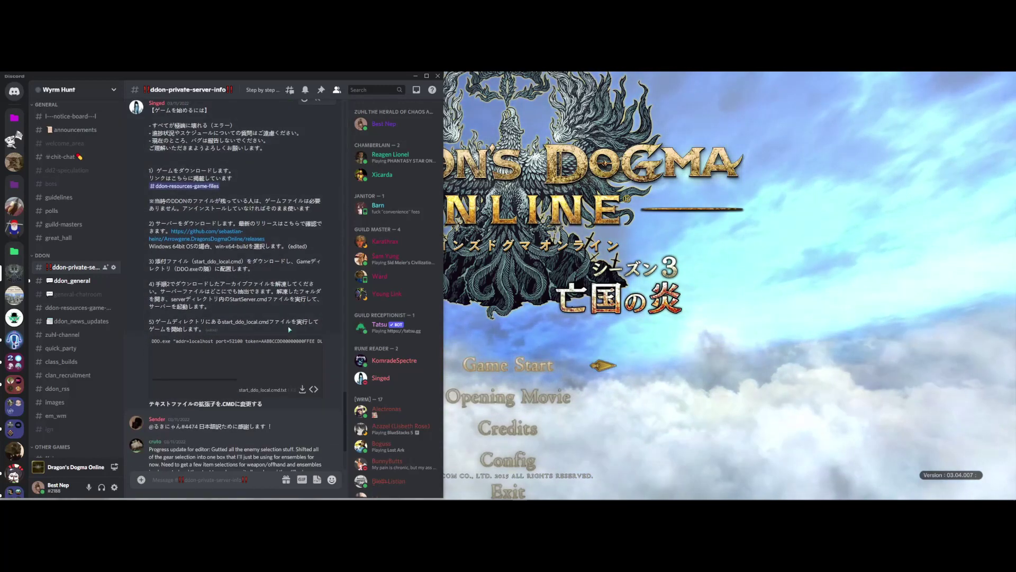
drag(150, 132, 323, 291)
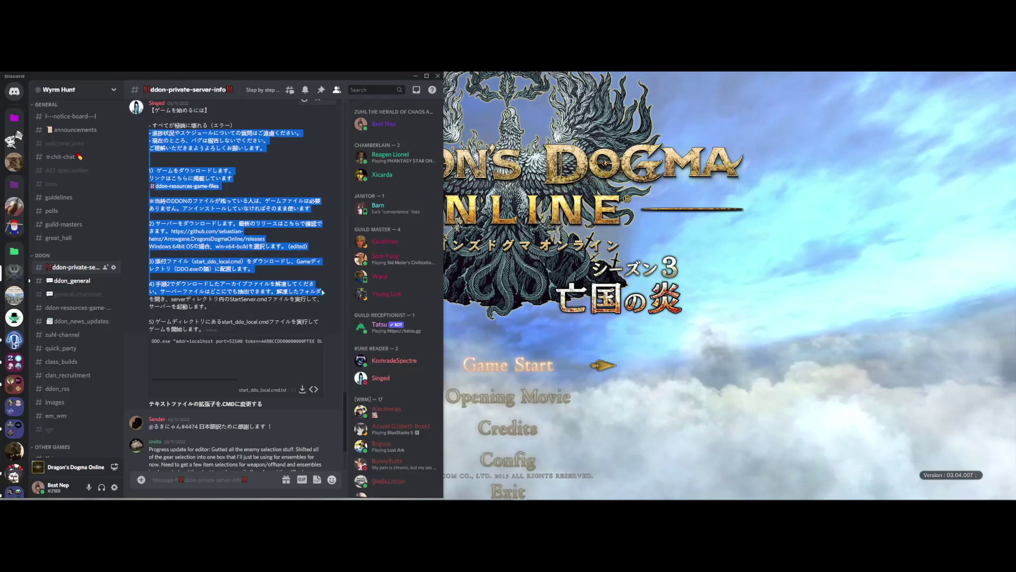
scroll(317, 289, up, 10)
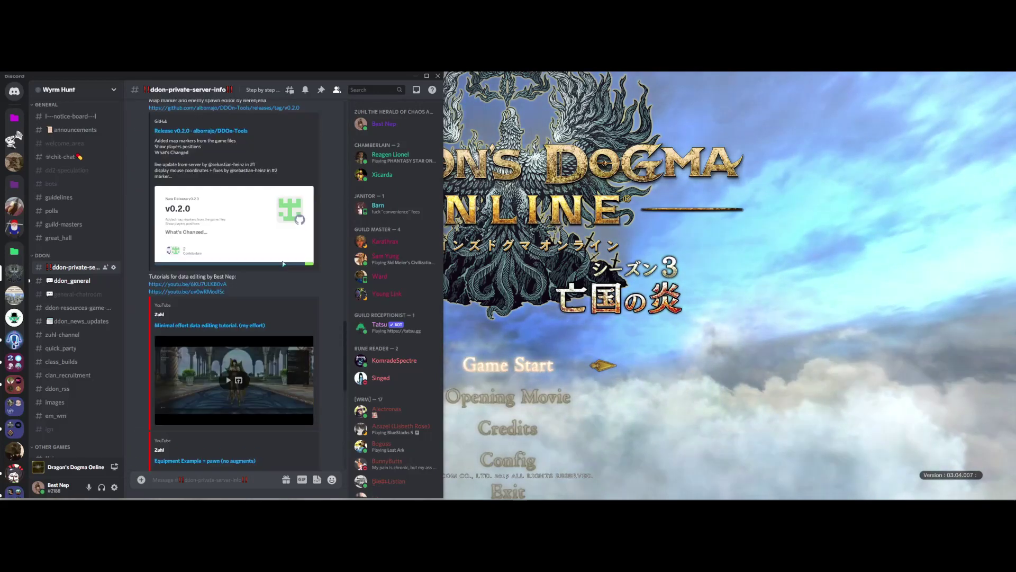
scroll(283, 264, down, 10)
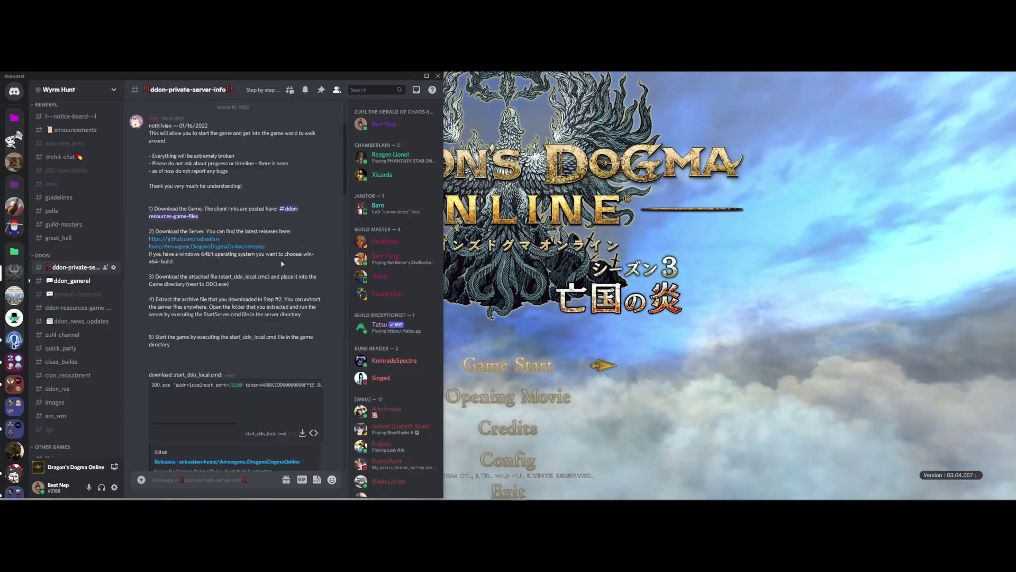
scroll(282, 264, up, 2)
scroll(222, 223, down, 1)
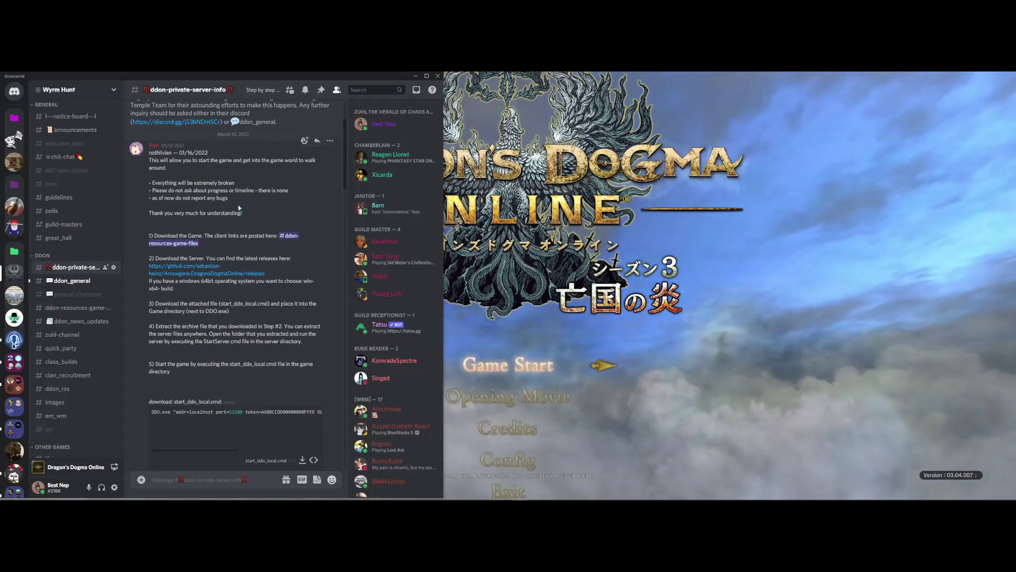
- Switch to the GitHub releases page in Chrome and open the downloaded win-x64-1.00-2903a506.tar.gz archive and its inner tar file
key(alt+Tab)
key(alt+Tab)
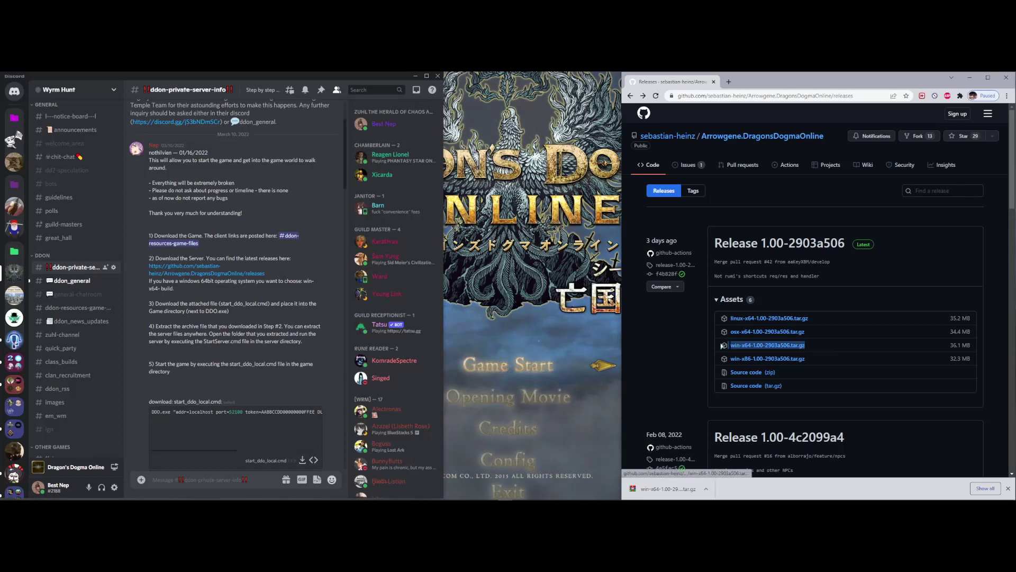
key(alt+Tab)
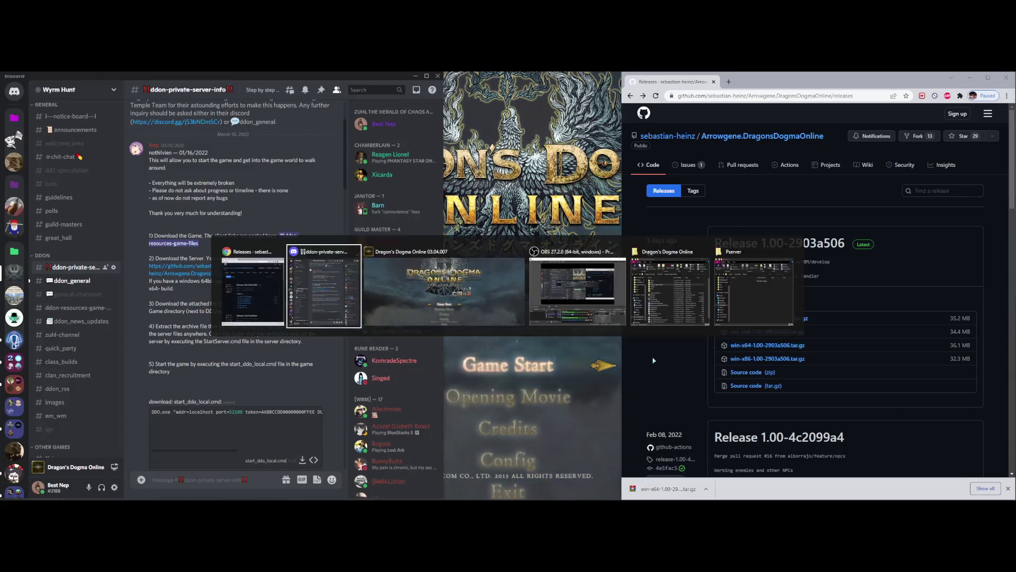
click(707, 489)
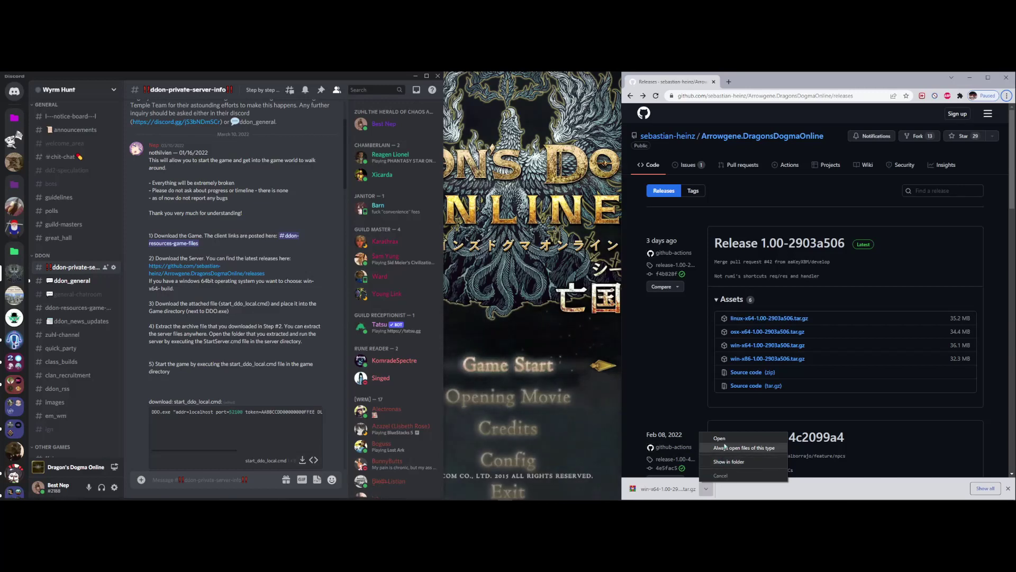
click(720, 439)
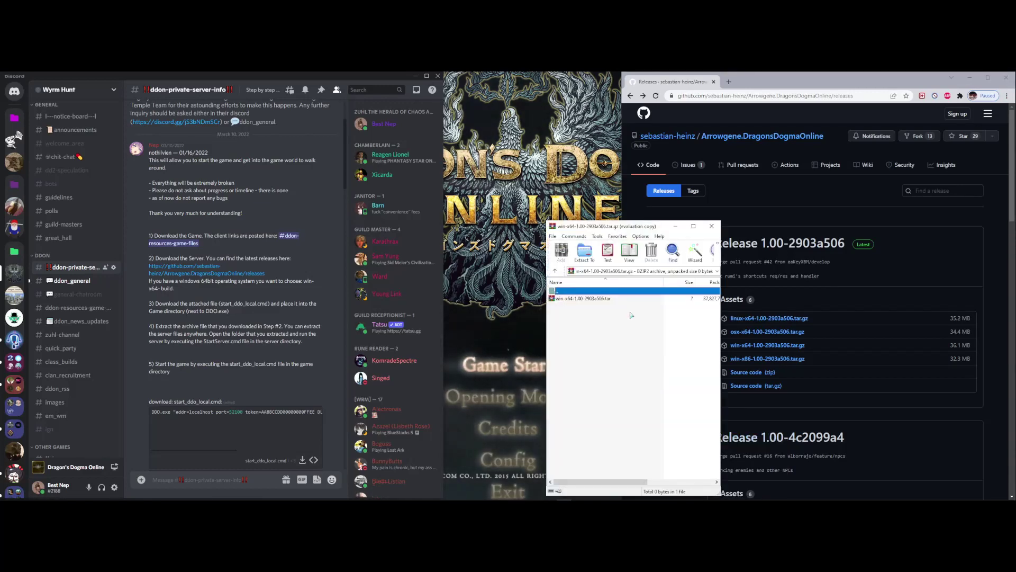
double_click(600, 299)
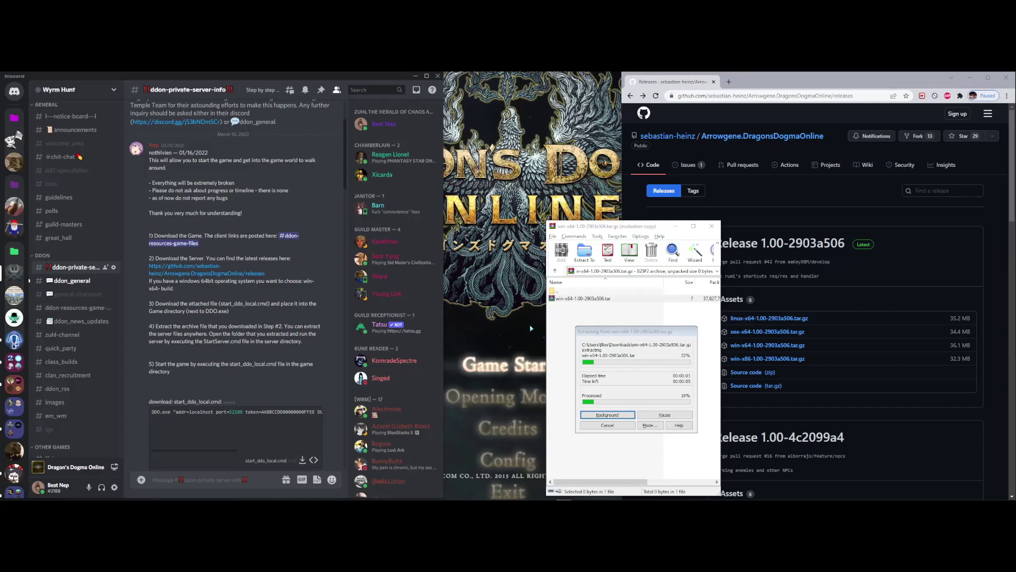
- Dismiss the WinRAR licence notice and extract the server files from the archive into the Pserver folder
key(alt+Tab)
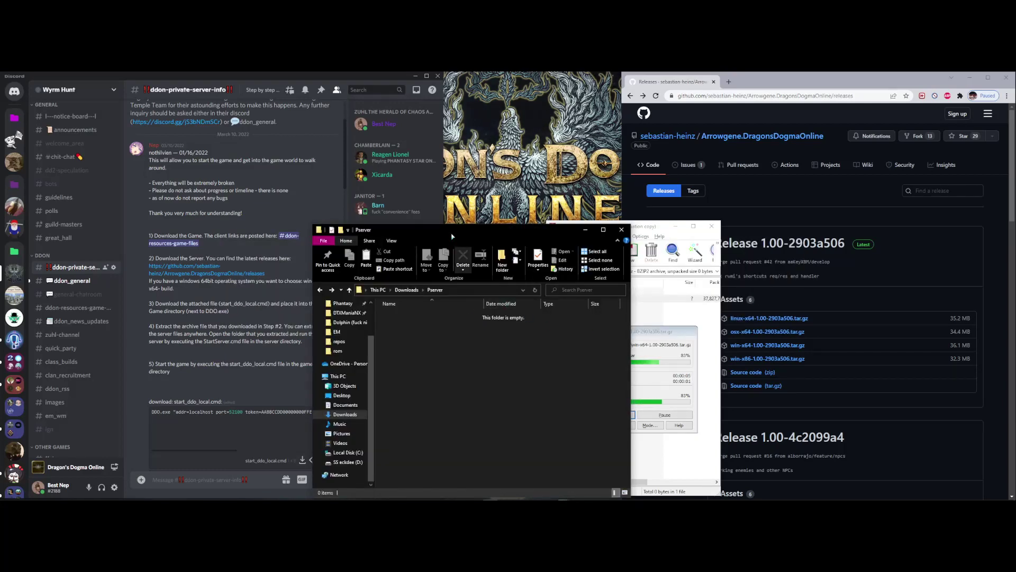
click(645, 229)
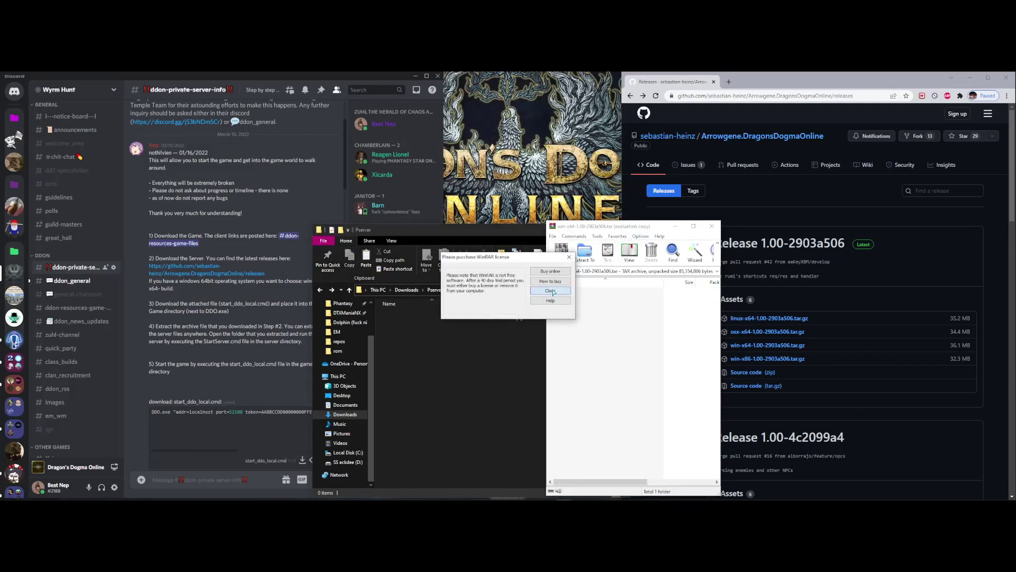
click(553, 293)
double_click(568, 298)
double_click(578, 298)
drag(569, 342, 455, 366)
click(508, 363)
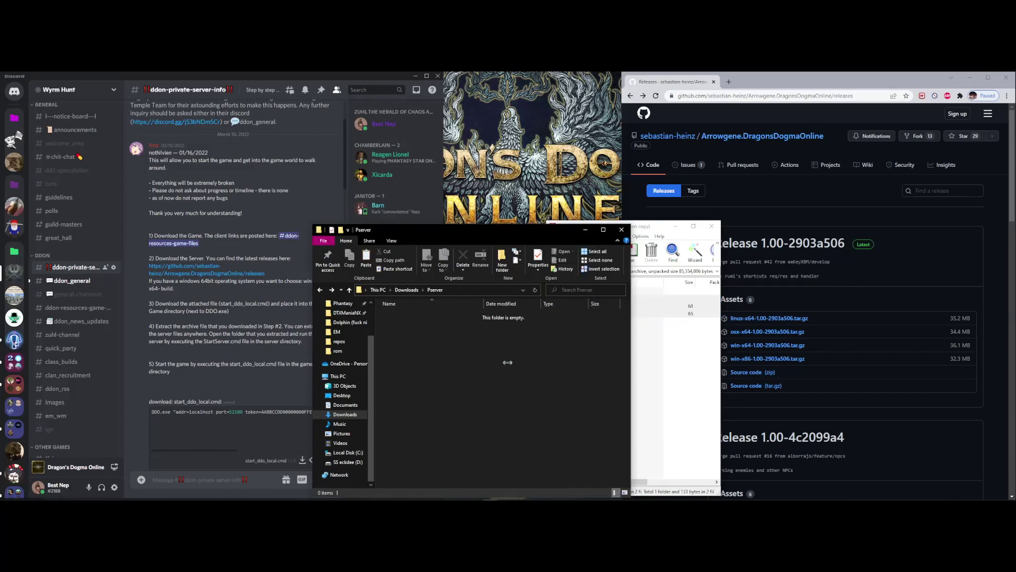
- Review the instruction about placing start_ddo_local.cmd next to DDO.exe, and check the Dragon's Dogma Online game folder for it
click(239, 276)
scroll(240, 276, down, 1)
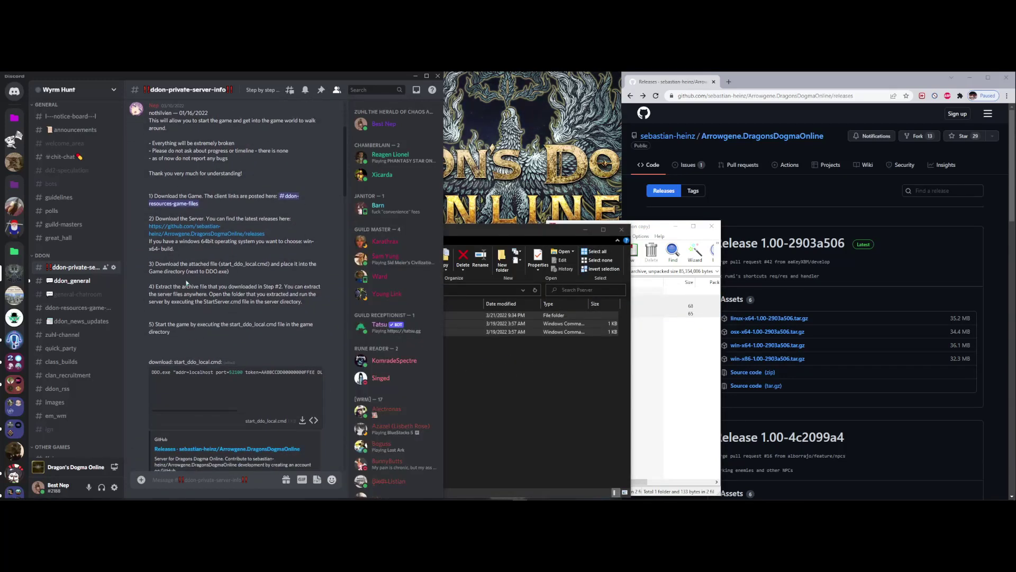
drag(144, 259, 216, 281)
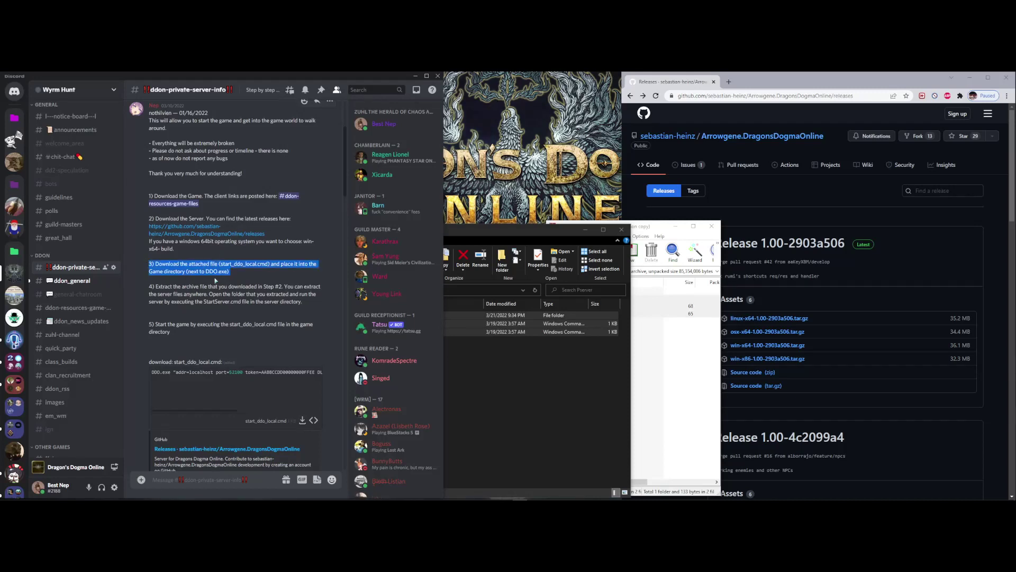
click(251, 281)
scroll(224, 257, down, 1)
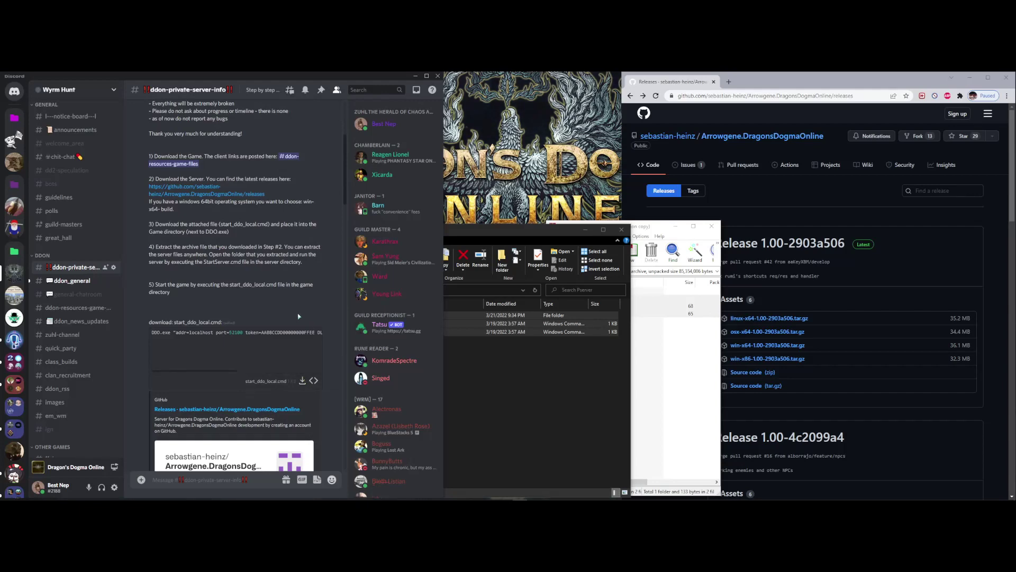
key(alt+Tab)
key(alt+Tab)
key(alt+Tab)
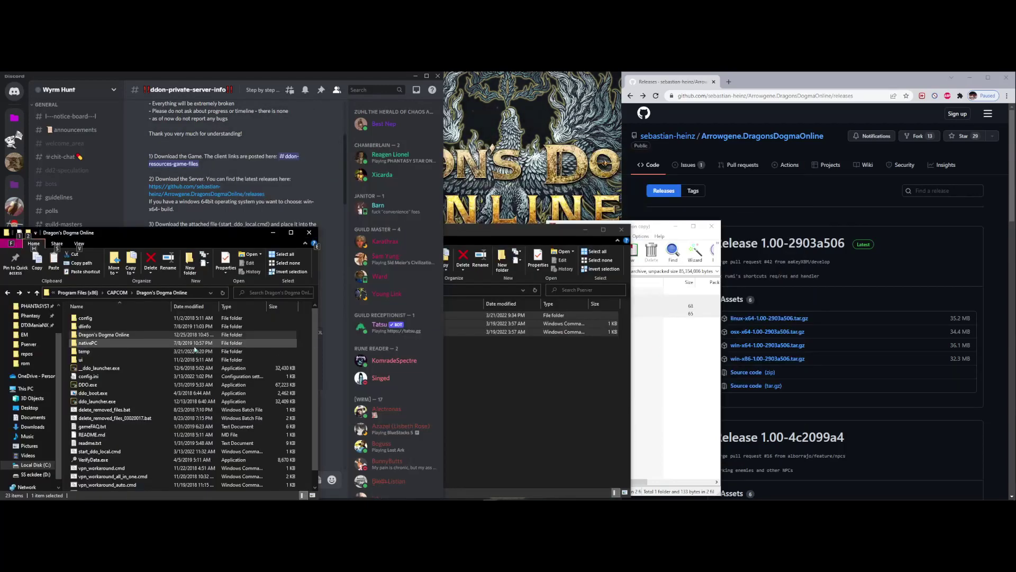
click(248, 164)
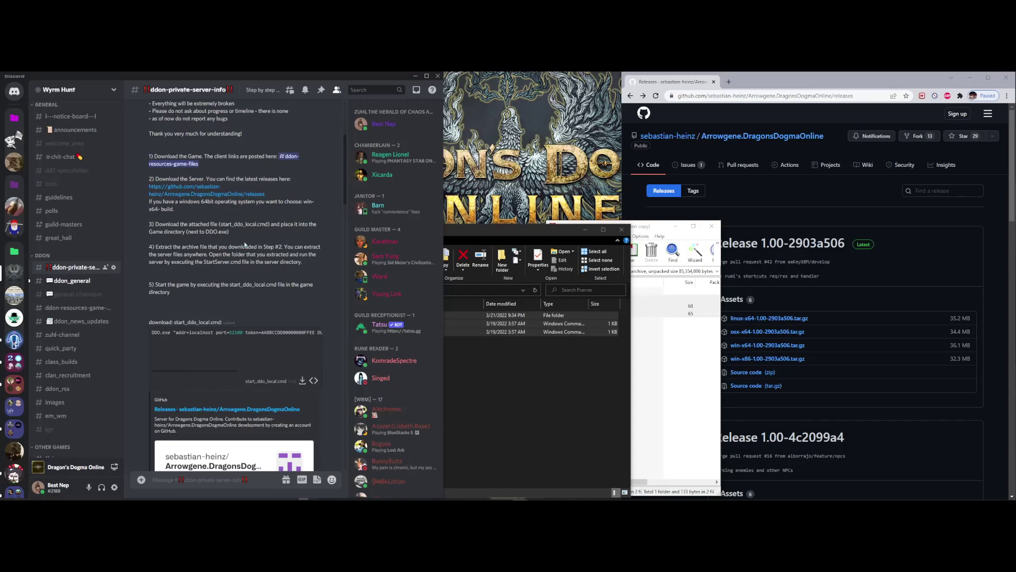
- Run StartServer.cmd from the Pserver folder, move the server console aside and check its startup log lines
click(538, 387)
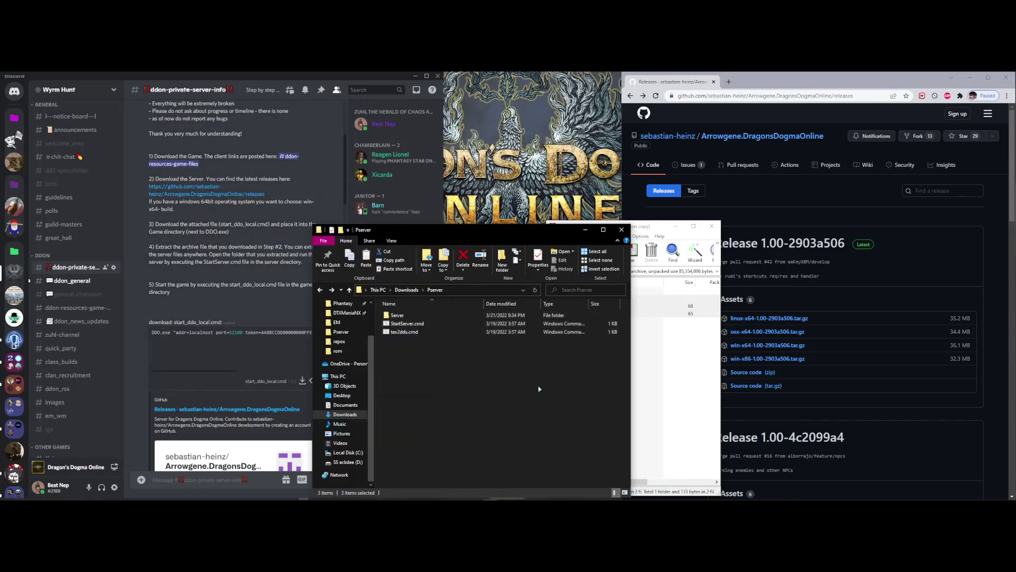
double_click(413, 324)
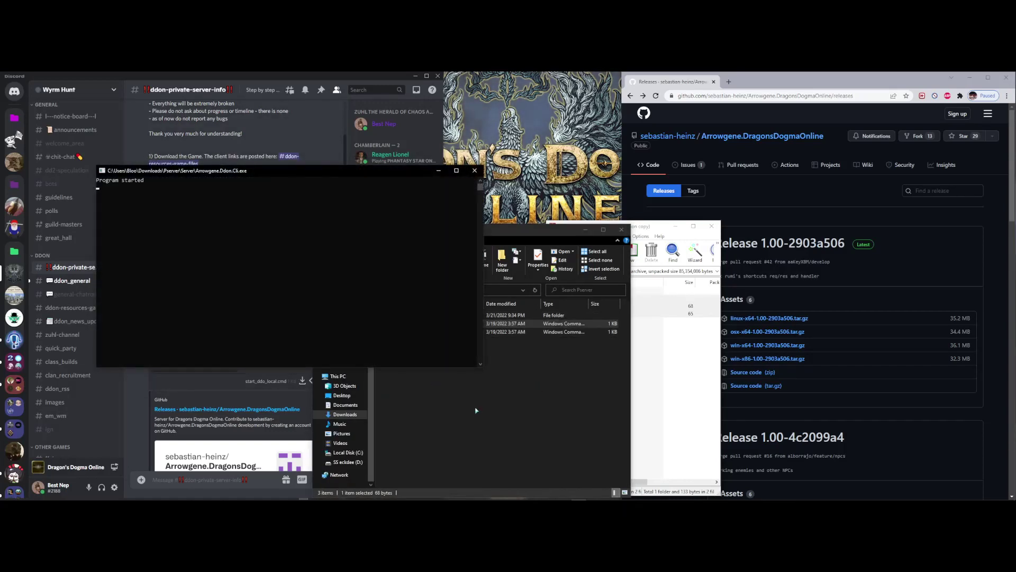
drag(241, 176, 179, 105)
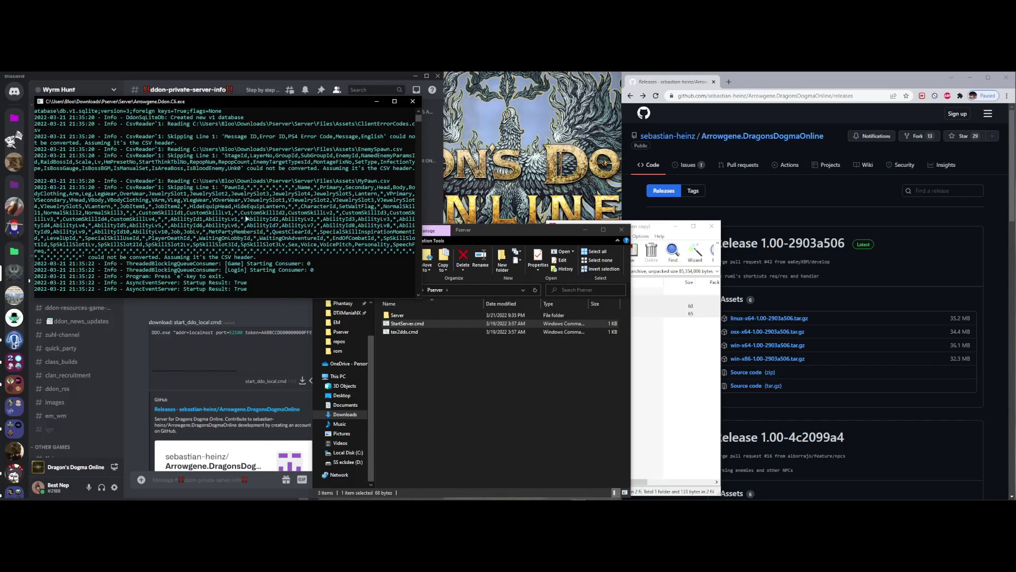
drag(251, 293, 37, 264)
click(356, 263)
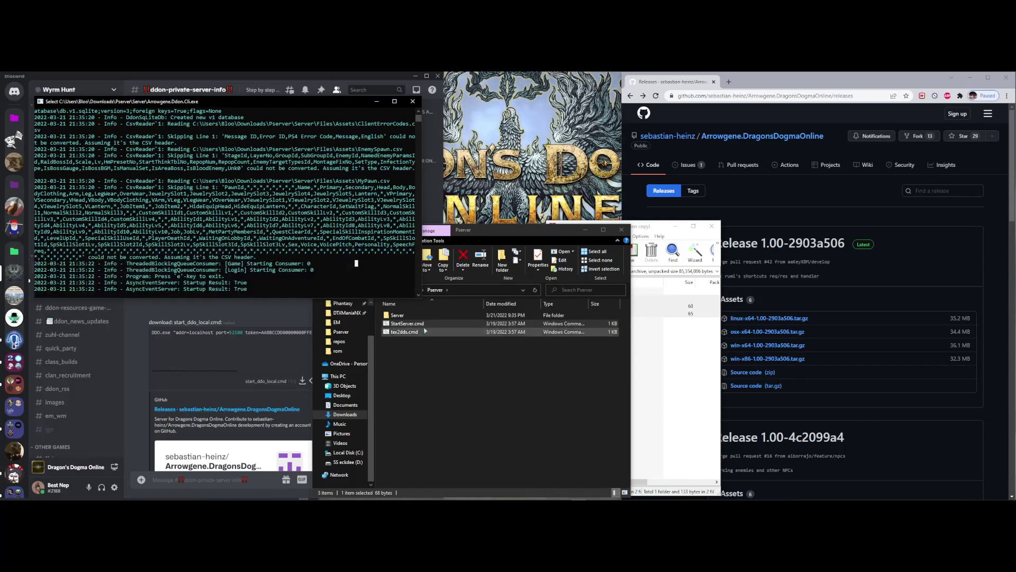
right_click(397, 290)
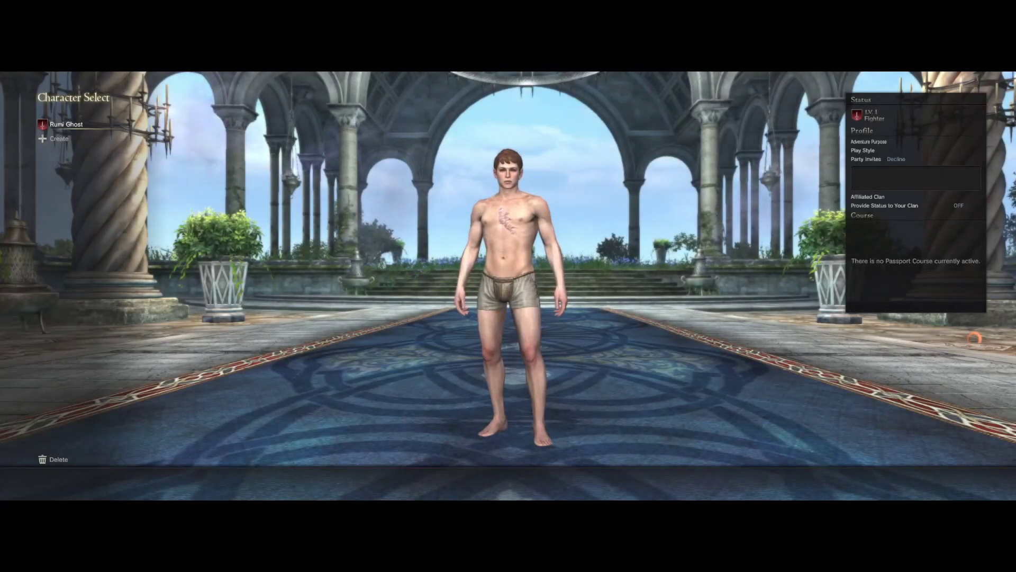
- Enter the game world with the listed Fighter character and walk forward in the White Dragon Temple
key(Return)
key(Return)
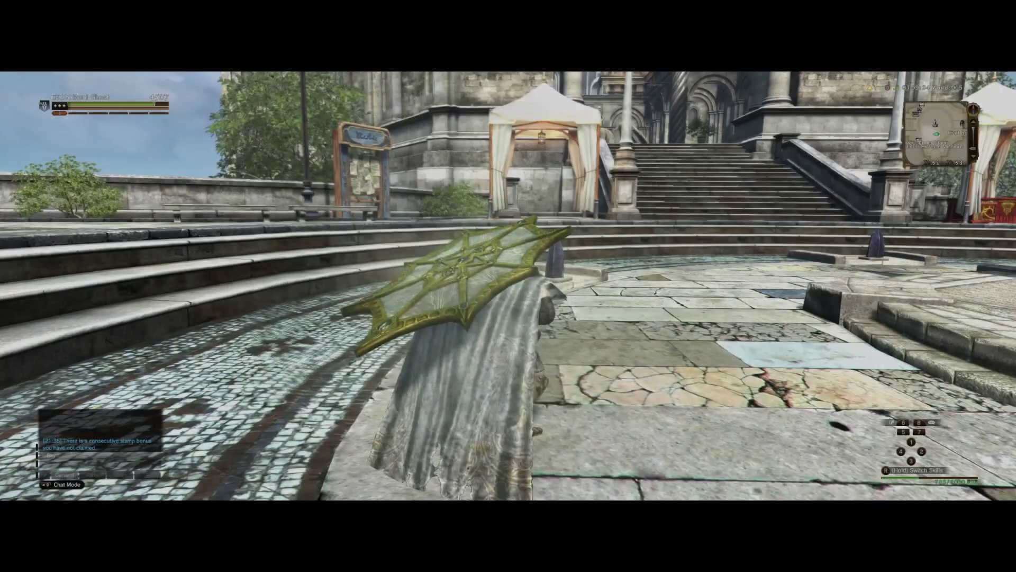
key(w)
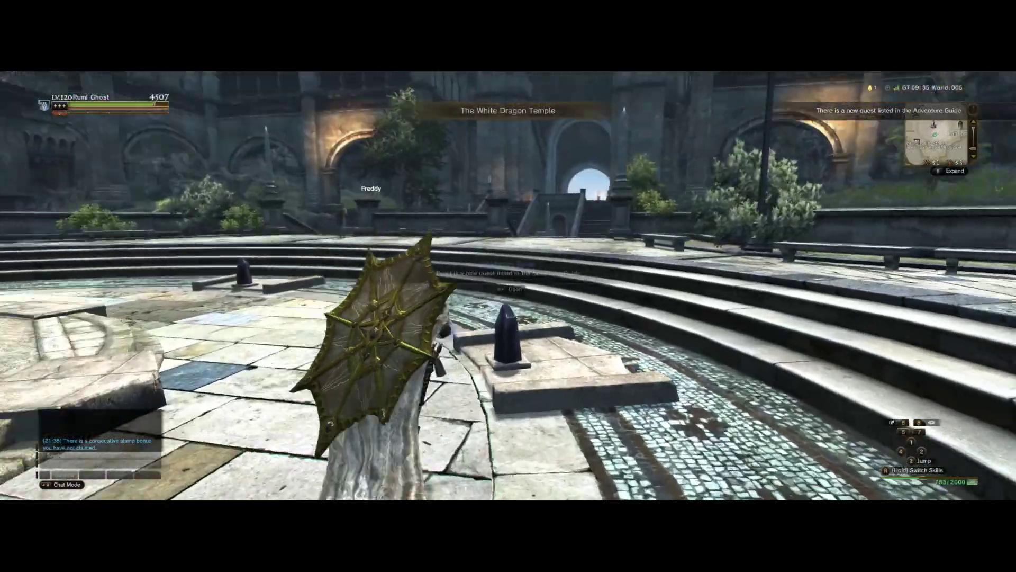
- Open the party list's main pawns and choose Serelia to join the party
key(Tab)
key(w)
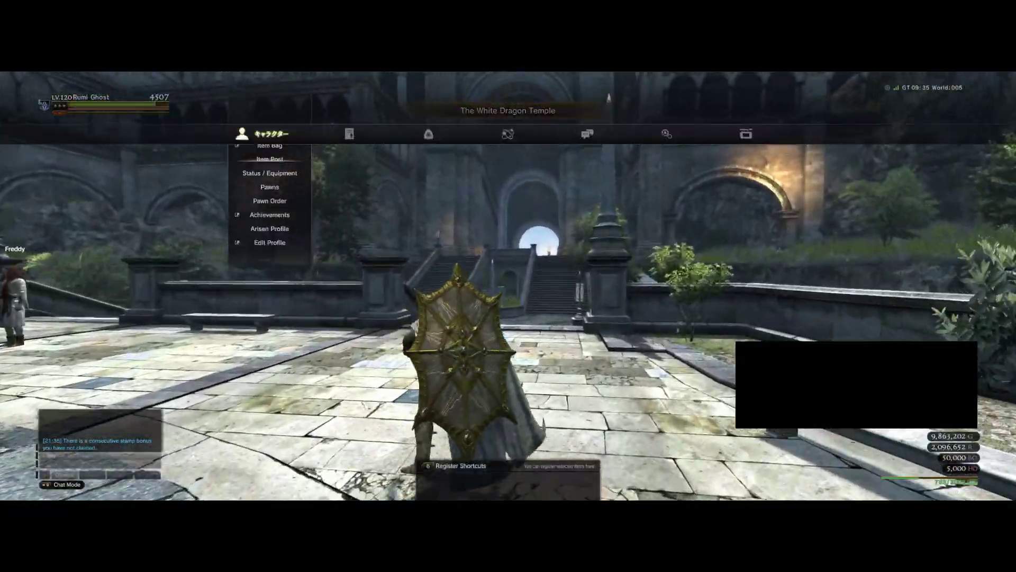
key(p)
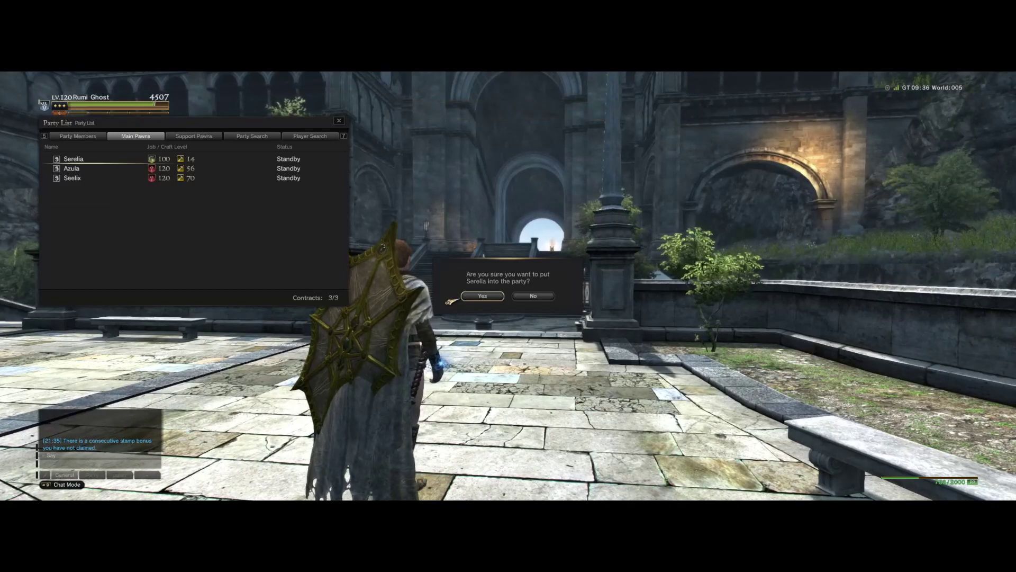